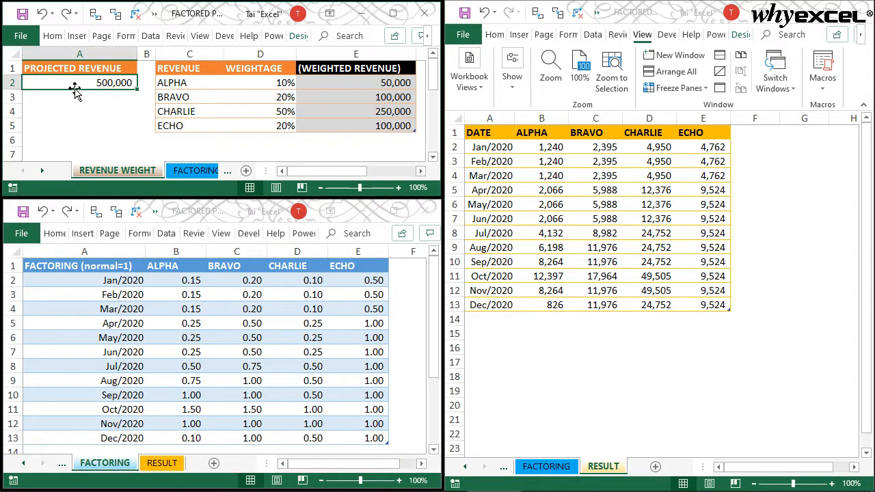
Examine the revenue names and weightages, the monthly factoring dates and ALPHA factors, and the resulting monthly revenue figures.
{"action": "left_click_drag", "start_coordinate": [196, 86], "coordinate": [194, 123]}
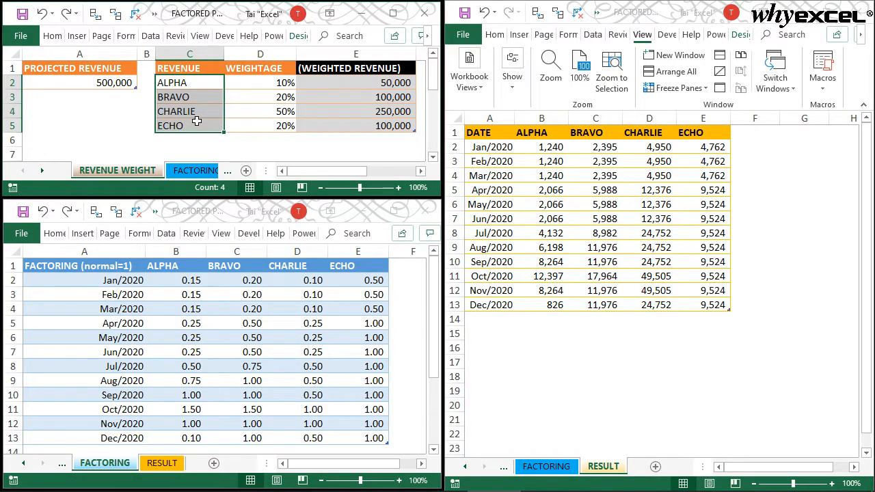
{"action": "left_click_drag", "start_coordinate": [254, 80], "coordinate": [254, 124]}
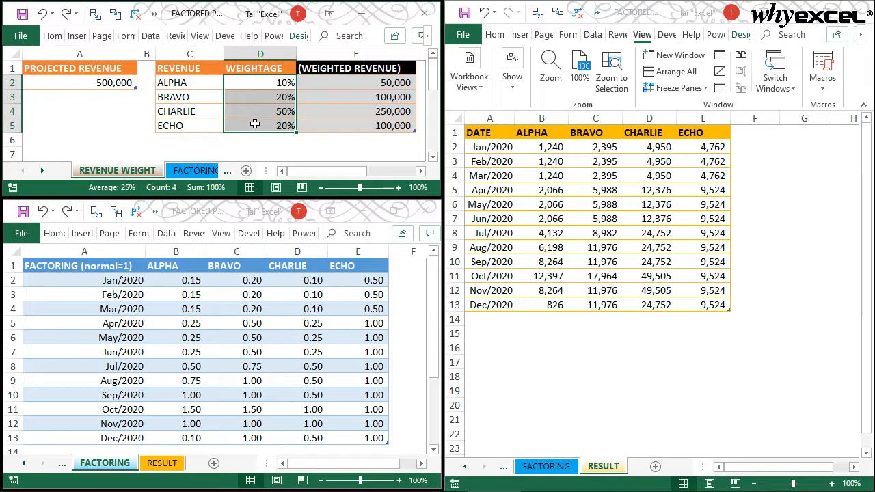
{"action": "left_click", "coordinate": [111, 282]}
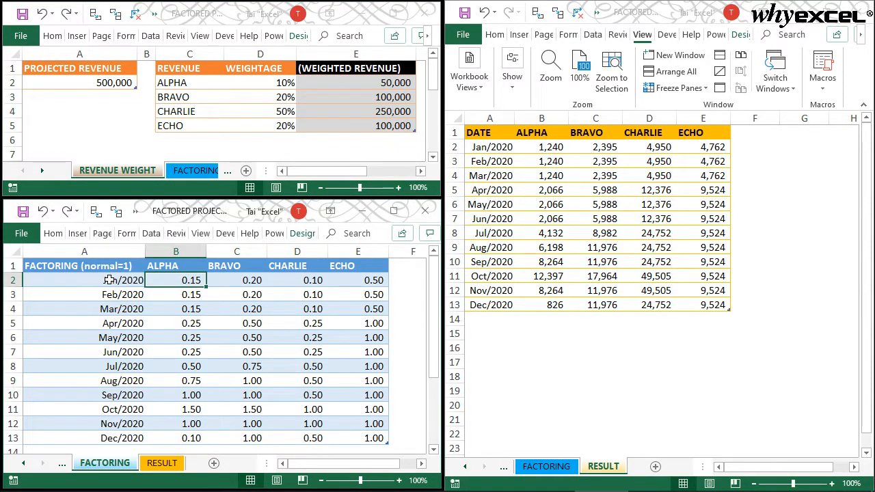
{"action": "left_click_drag", "start_coordinate": [109, 280], "coordinate": [116, 431]}
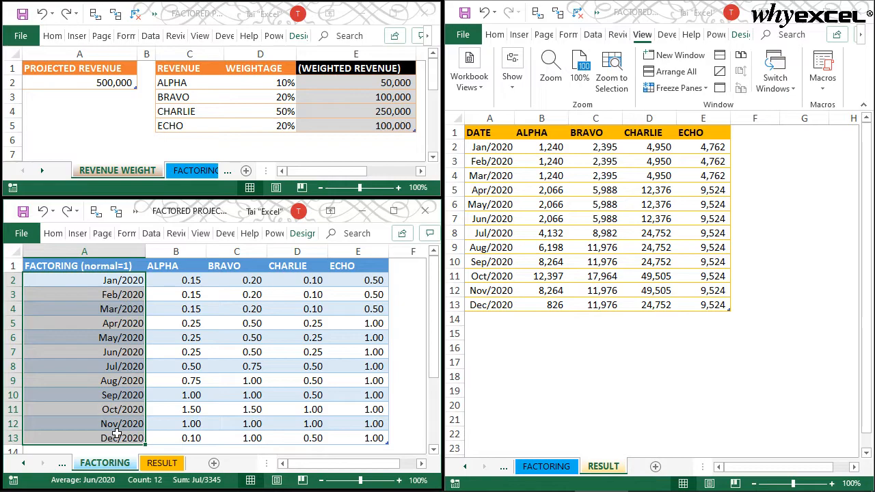
{"action": "left_click", "coordinate": [187, 280]}
{"action": "left_click_drag", "start_coordinate": [186, 280], "coordinate": [182, 381]}
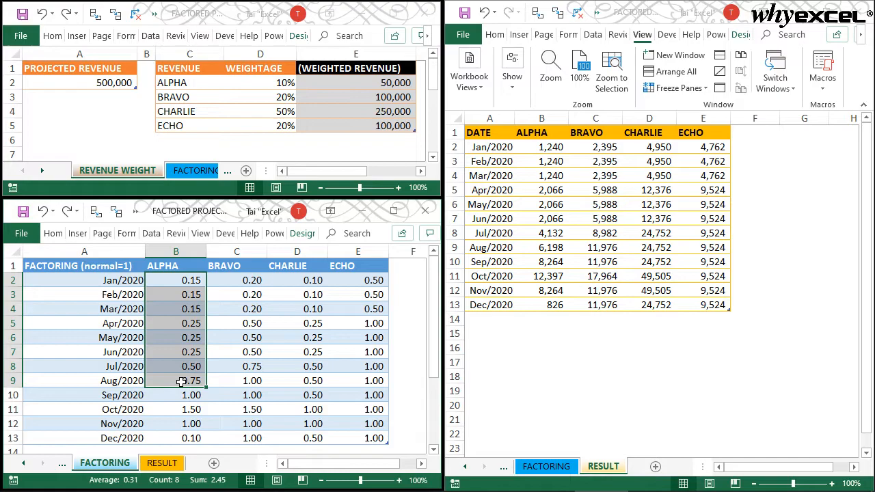
{"action": "left_click", "coordinate": [579, 183]}
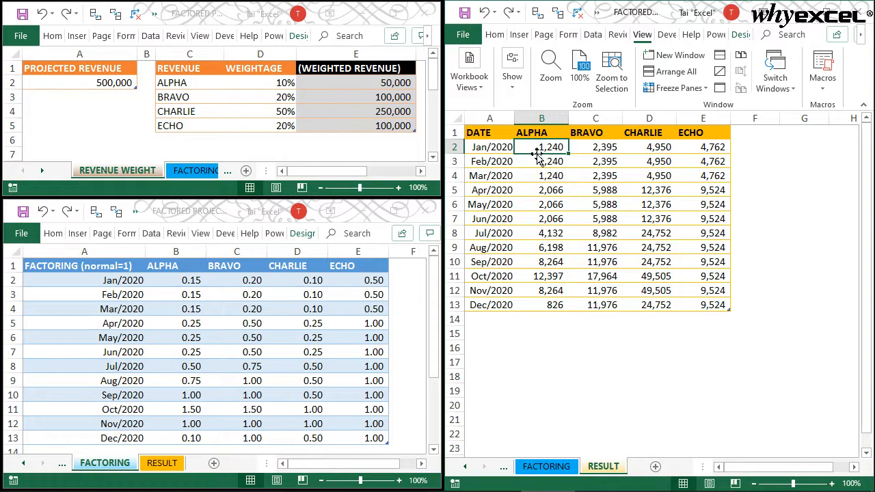
{"action": "left_click_drag", "start_coordinate": [547, 148], "coordinate": [688, 287]}
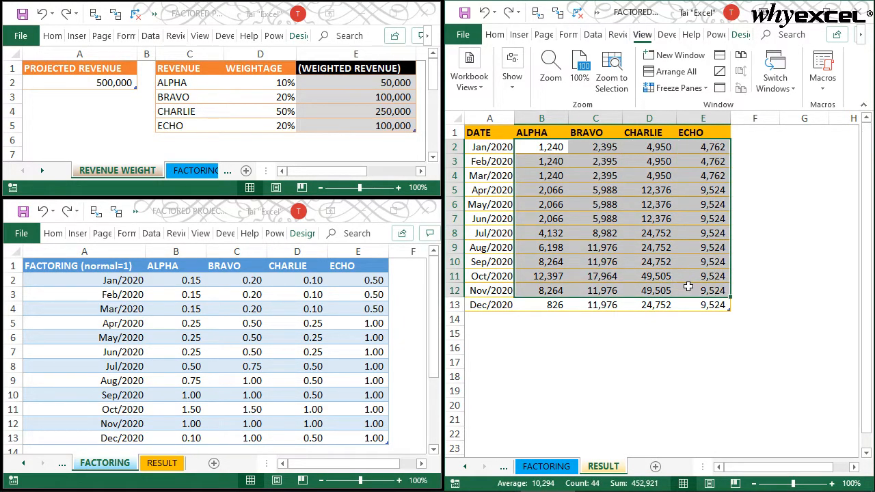
Set the projected revenue in cell A2 of the REVENUE WEIGHT sheet to 1,000,000.
{"action": "left_click", "coordinate": [89, 83]}
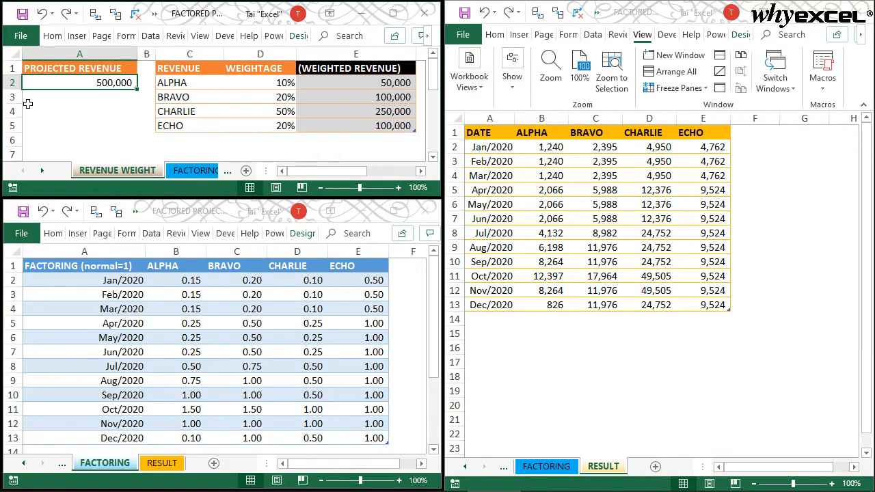
{"action": "type", "text": "10,000,0"}
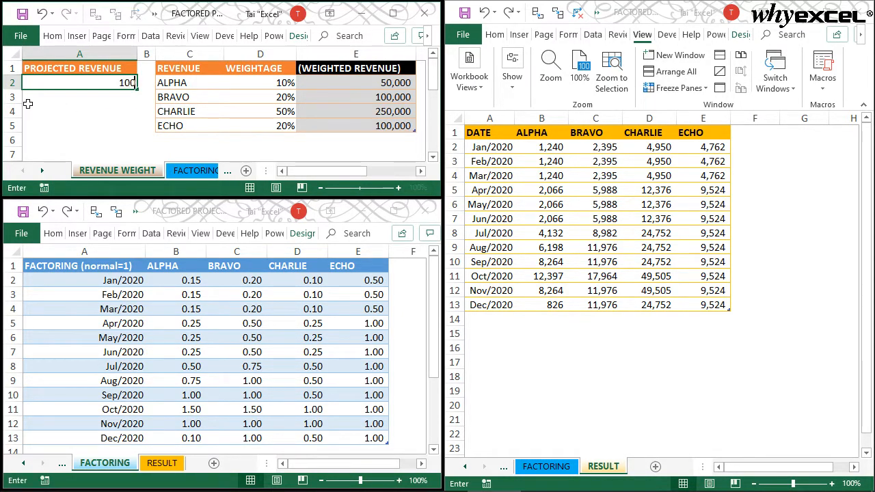
{"action": "type", "text": "00000"}
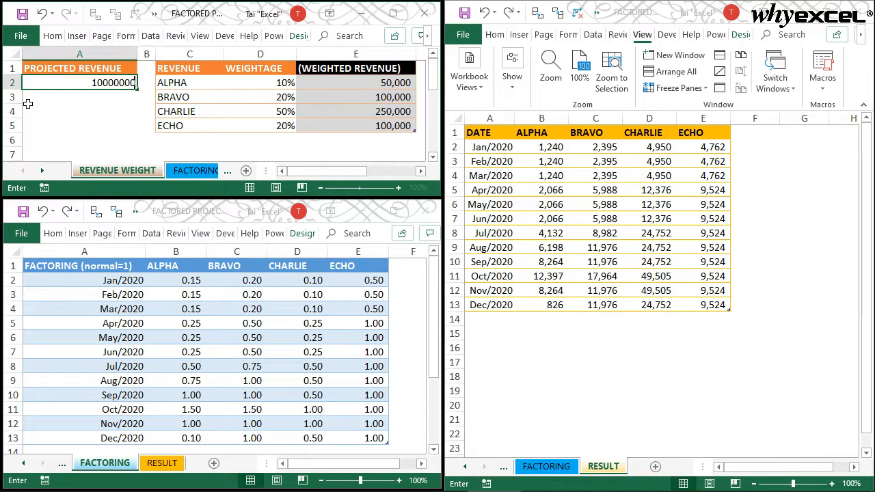
{"action": "key", "text": "Return"}
{"action": "type", "text": "1000000"}
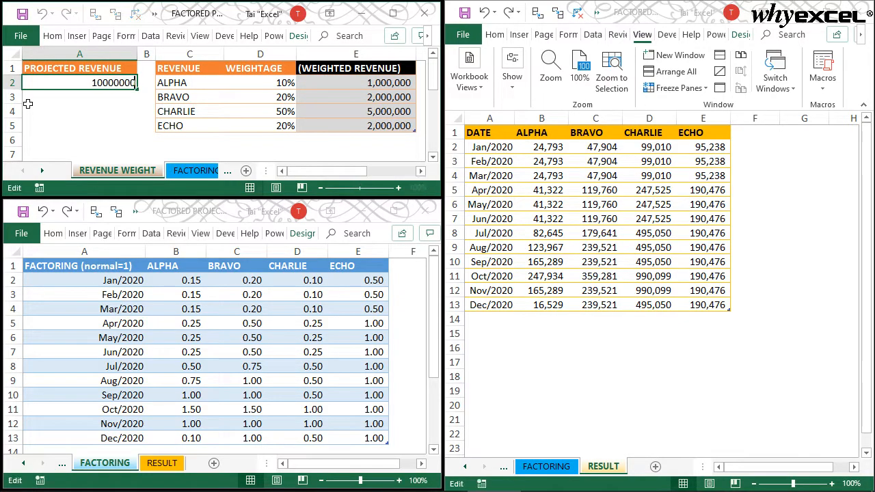
{"action": "key", "text": "Return"}
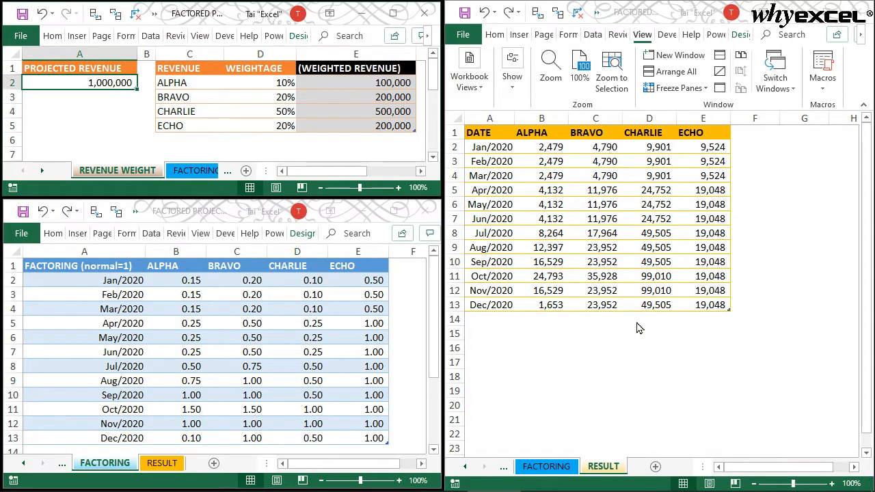
Set ALPHA's weightage to 30% and select all four weightages to check their total.
{"action": "left_click", "coordinate": [266, 88]}
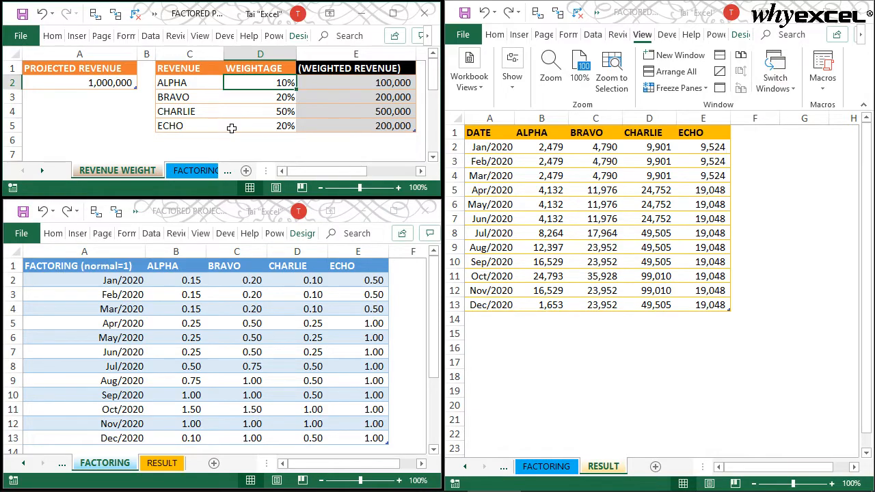
{"action": "type", "text": "30"}
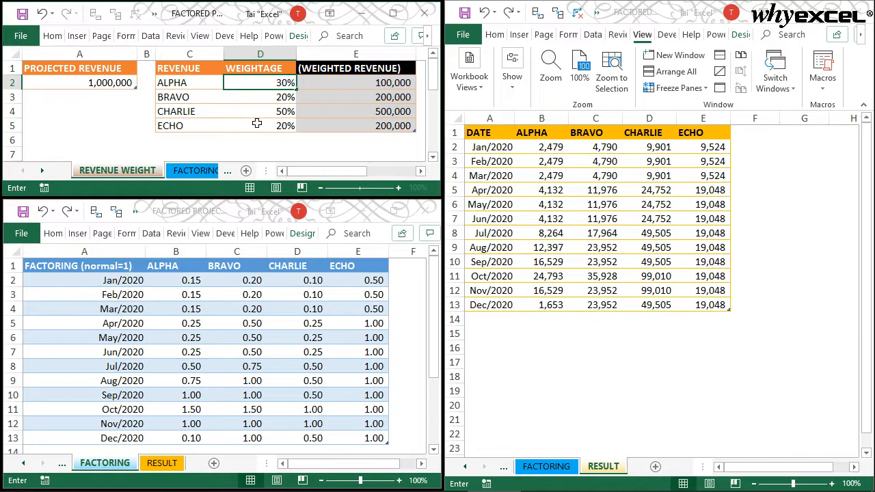
{"action": "key", "text": "ctrl+Return"}
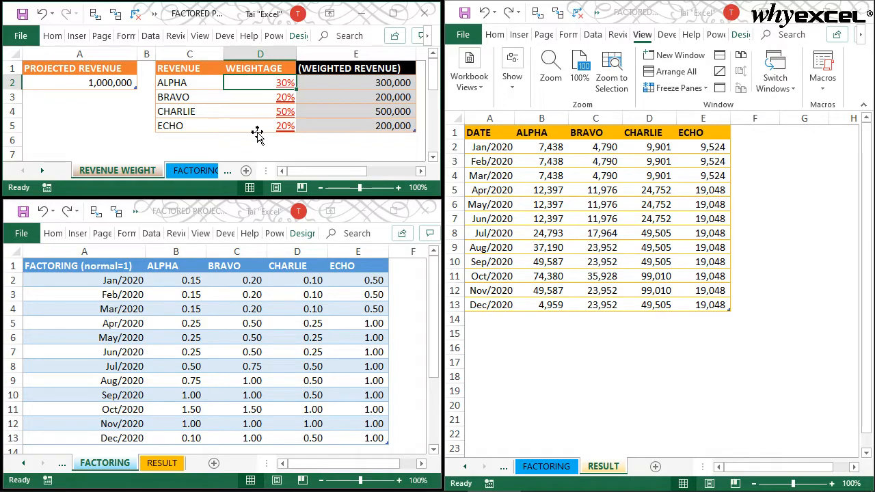
{"action": "key", "text": "ctrl+shift+Down"}
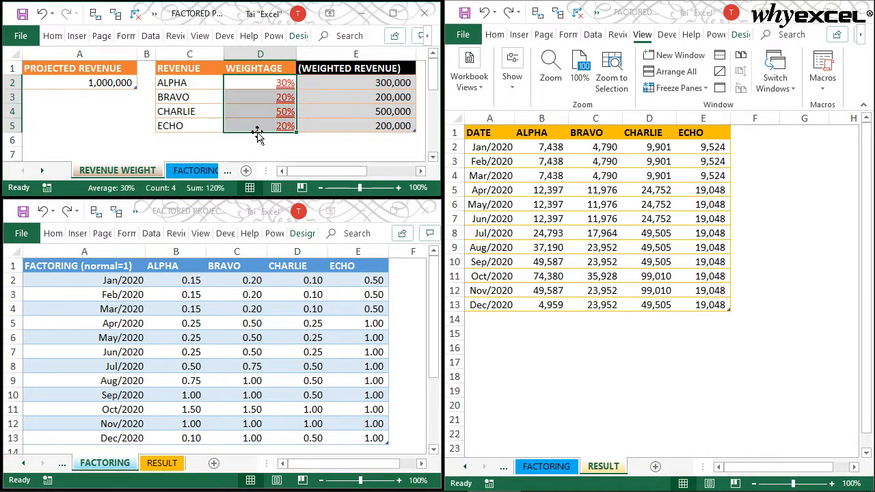
Set CHARLIE's weightage in the revenue table to 30%.
{"action": "key", "text": "Down"}
{"action": "key", "text": "Down"}
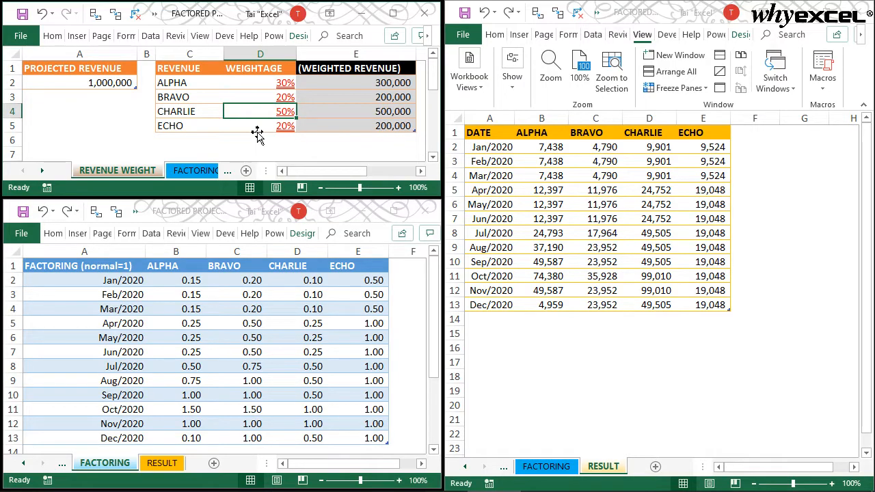
{"action": "type", "text": "300"}
{"action": "key", "text": "BackSpace"}
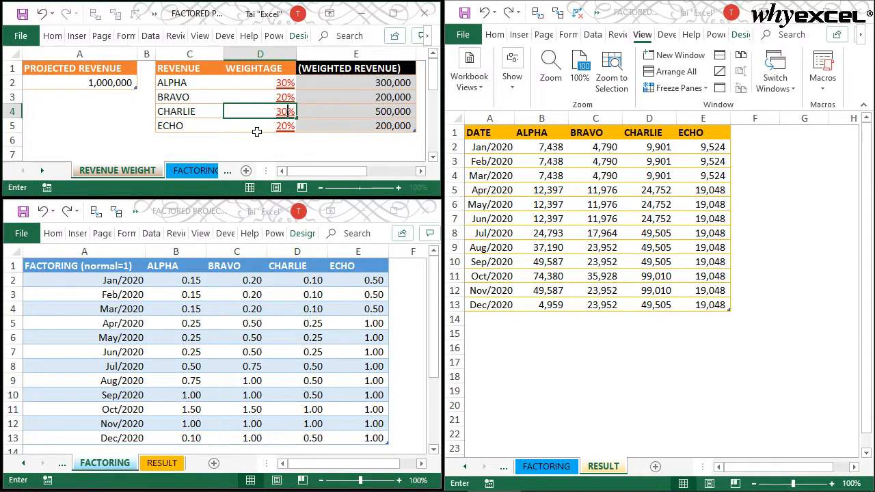
{"action": "key", "text": "ctrl+Return"}
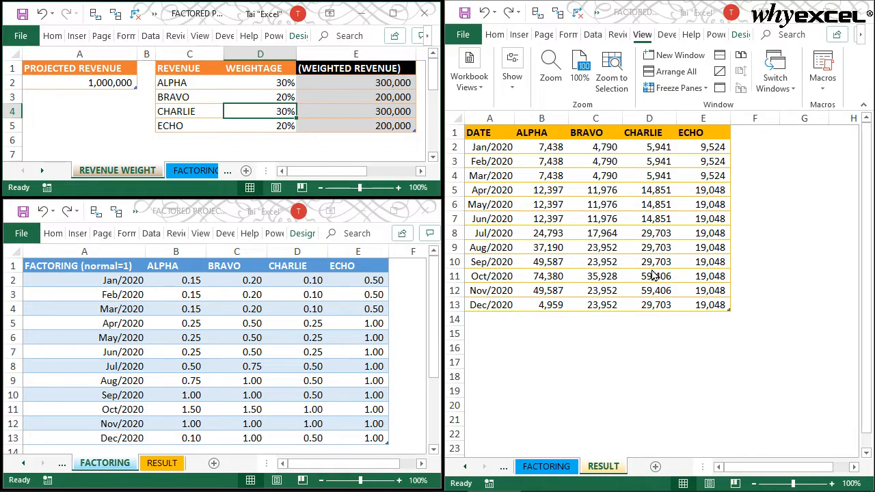
Clear CHARLIE's weightage to test its effect on the results, and undo the deletion.
{"action": "key", "text": "Delete"}
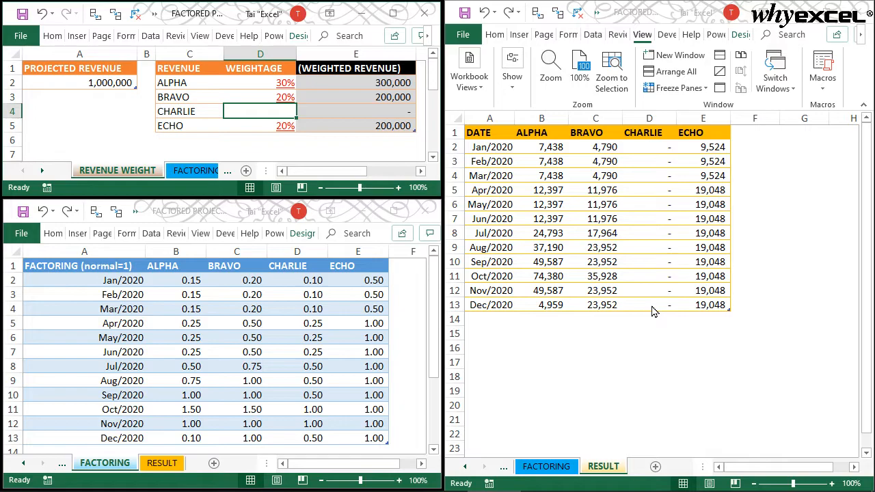
{"action": "key", "text": "ctrl+z"}
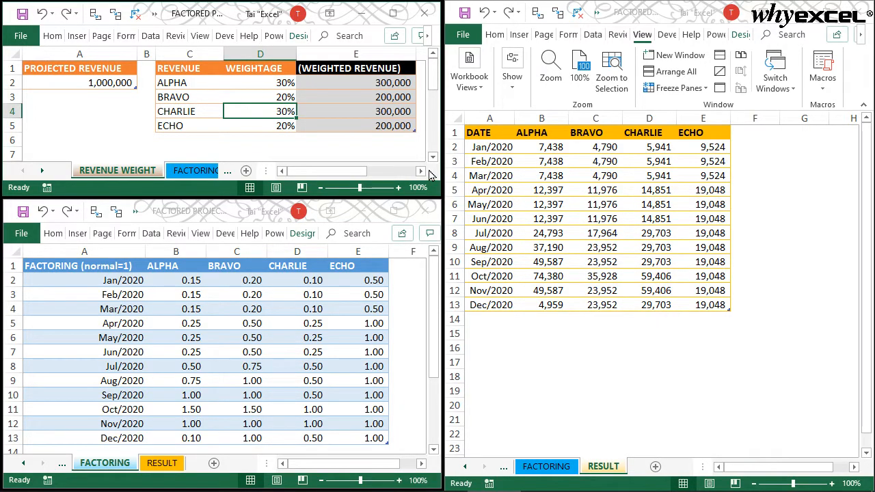
Set CHARLIE's factors for Jan/2020 through Mar/2020 to 2 in the FACTORING table.
{"action": "left_click", "coordinate": [308, 281]}
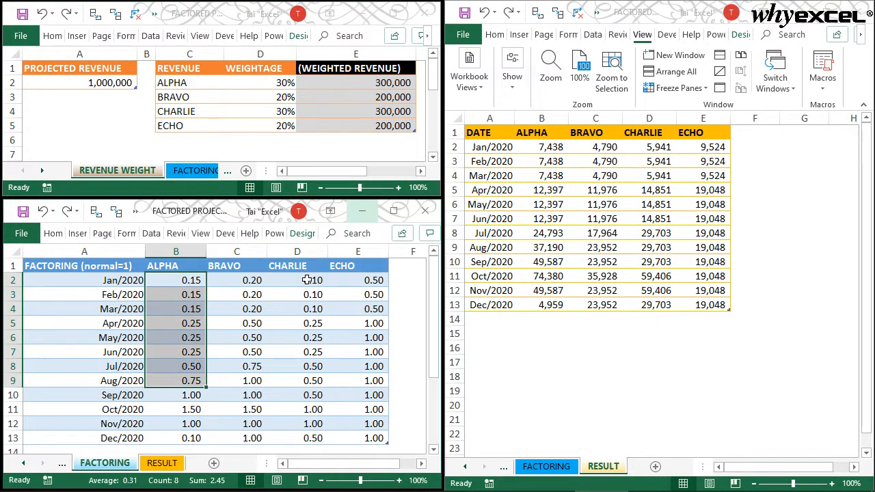
{"action": "left_click", "coordinate": [308, 281]}
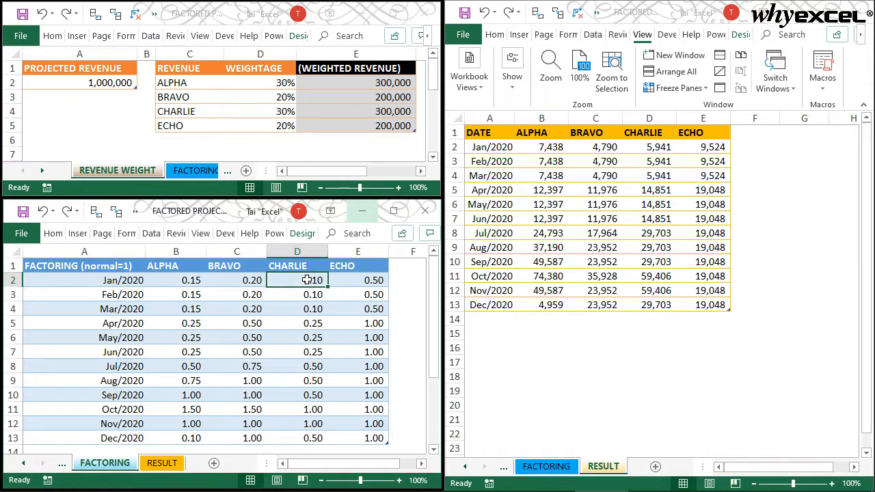
{"action": "key", "text": "ctrl+shift+Down"}
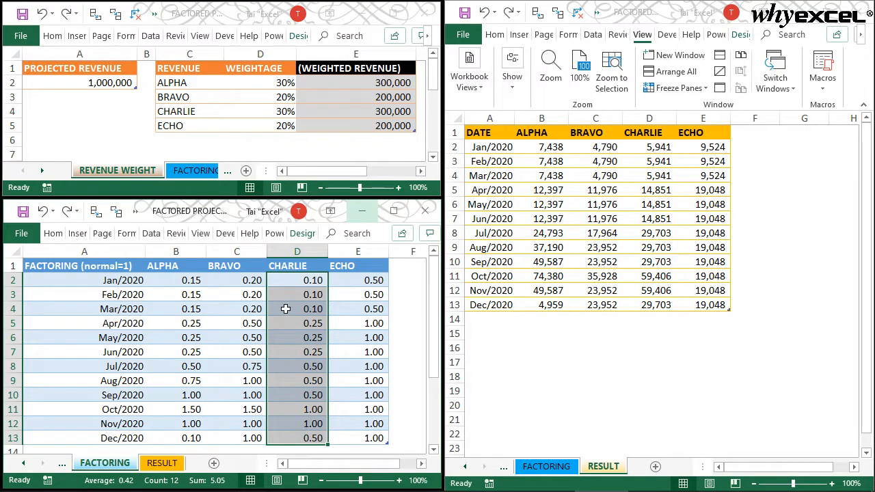
{"action": "left_click", "coordinate": [287, 283]}
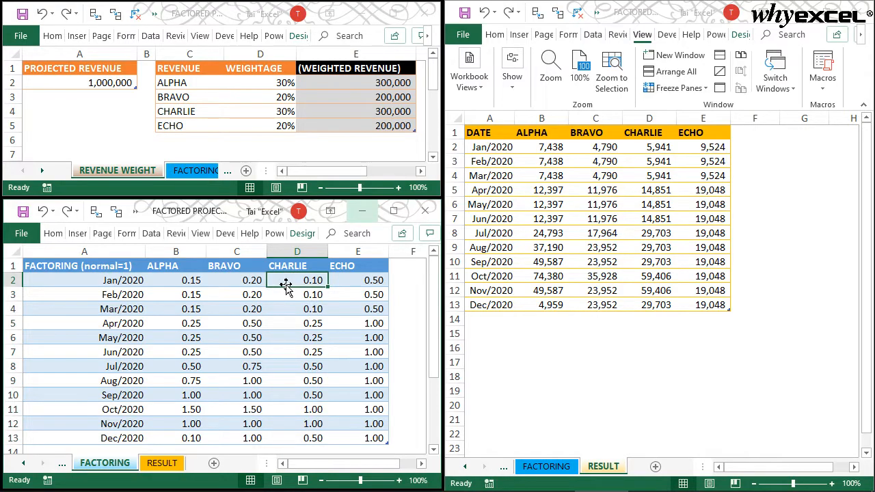
{"action": "key", "text": "shift+Down"}
{"action": "key", "text": "shift+Down"}
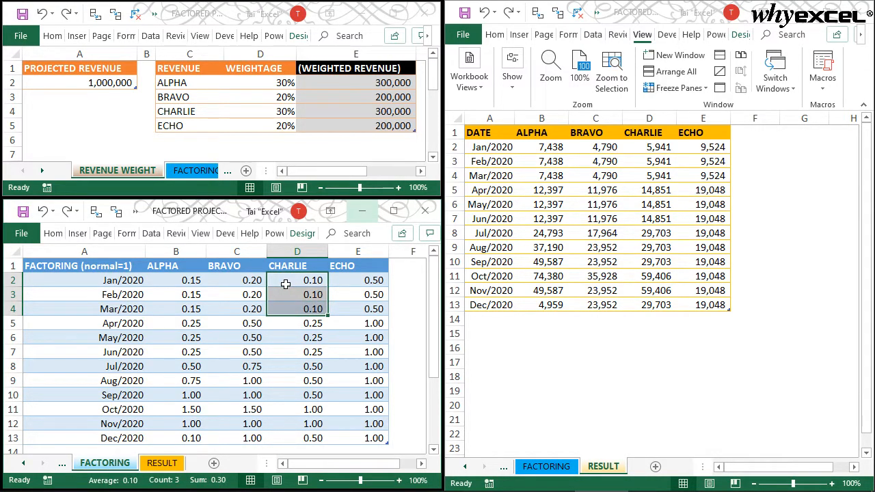
{"action": "type", "text": "2"}
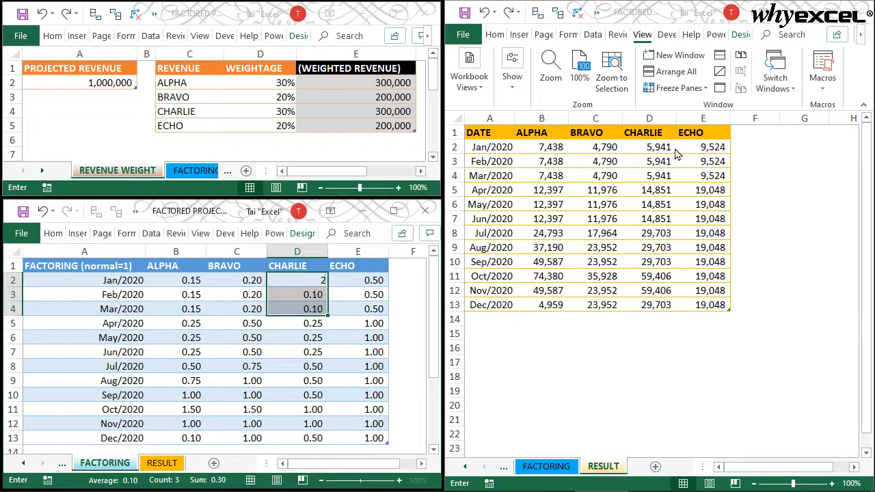
{"action": "key", "text": "ctrl+Return"}
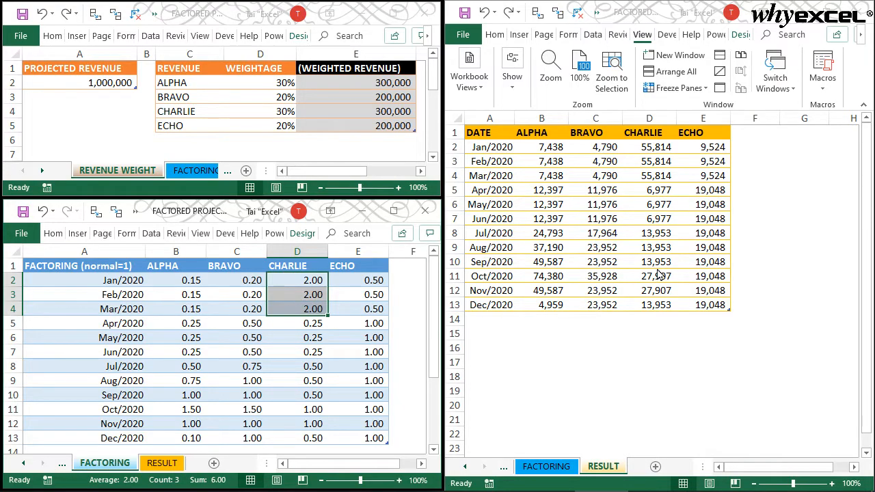
{"action": "left_click", "coordinate": [303, 281]}
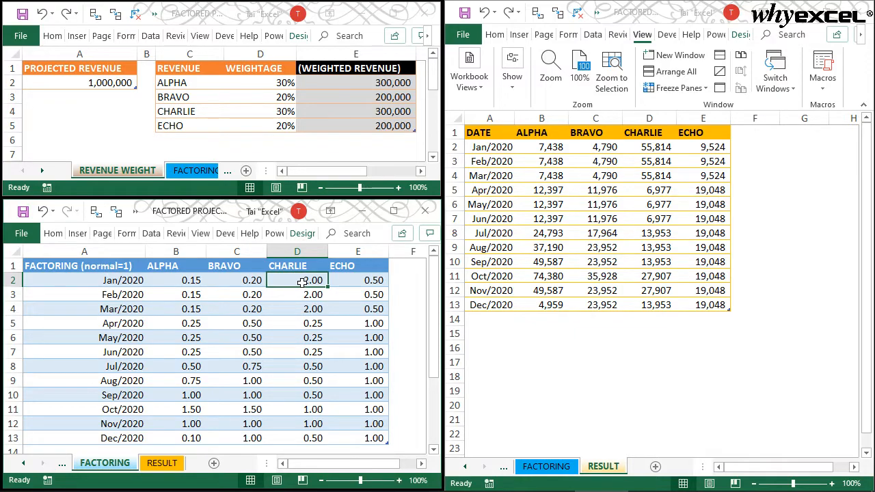
{"action": "left_click", "coordinate": [627, 170]}
{"action": "left_click", "coordinate": [634, 174]}
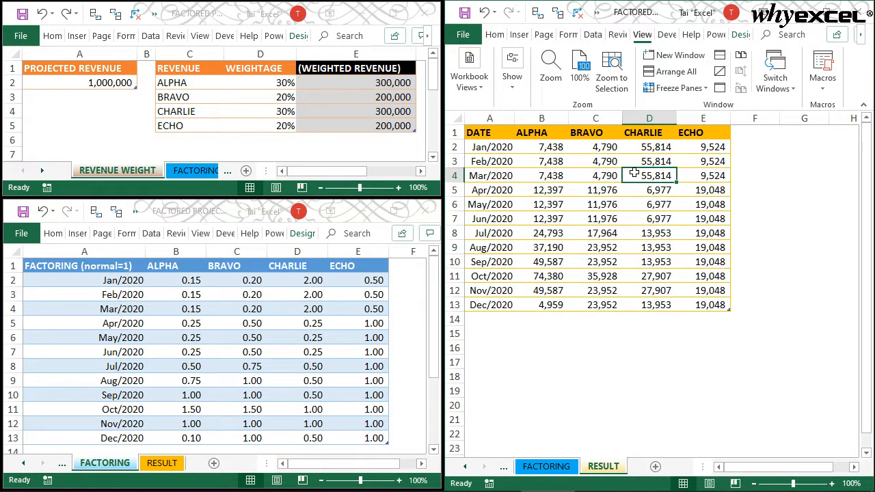
Add a revenue item called NEW below ECHO in the revenue table with a weightage of 5%.
{"action": "left_click", "coordinate": [178, 139]}
{"action": "left_click", "coordinate": [178, 139]}
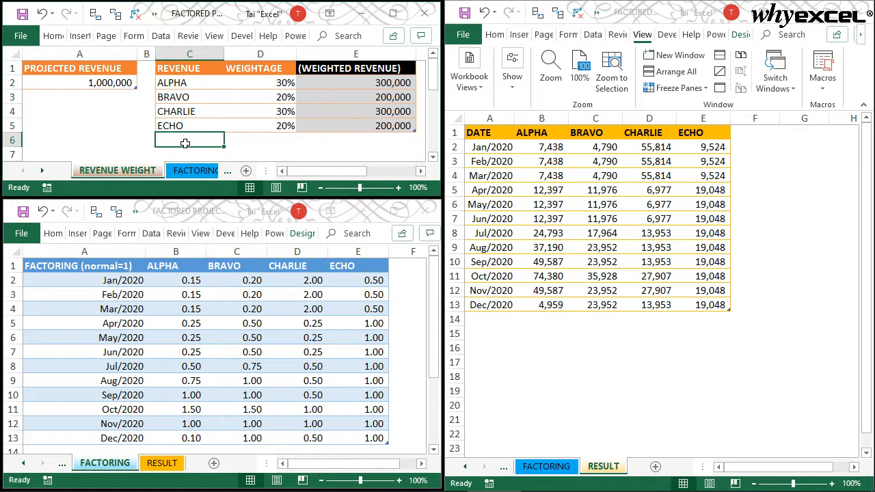
{"action": "type", "text": "NEW"}
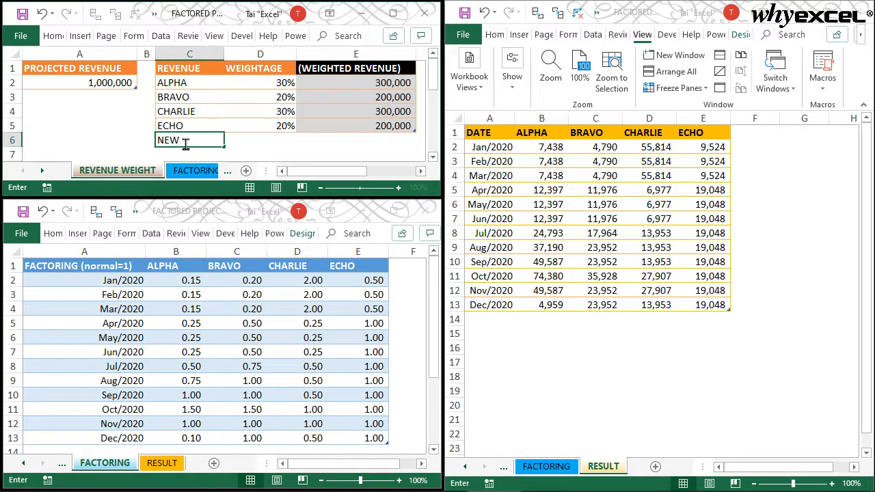
{"action": "key", "text": "Tab"}
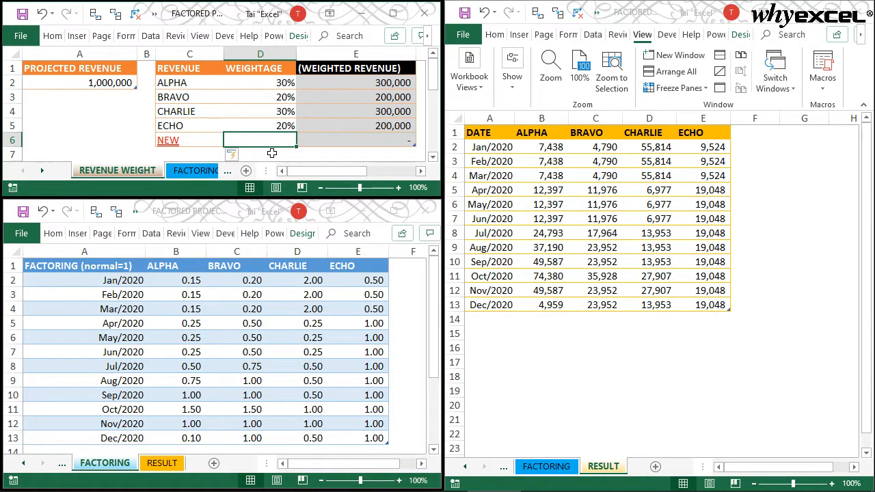
{"action": "type", "text": "5"}
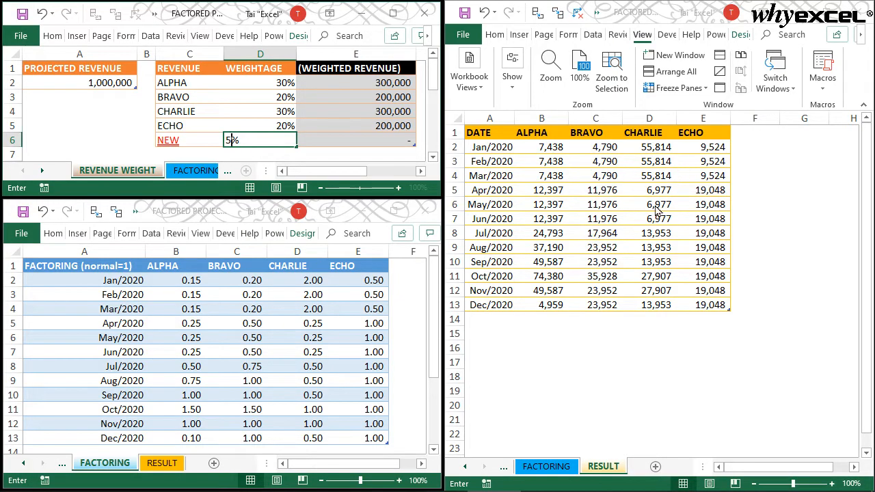
{"action": "key", "text": "Left"}
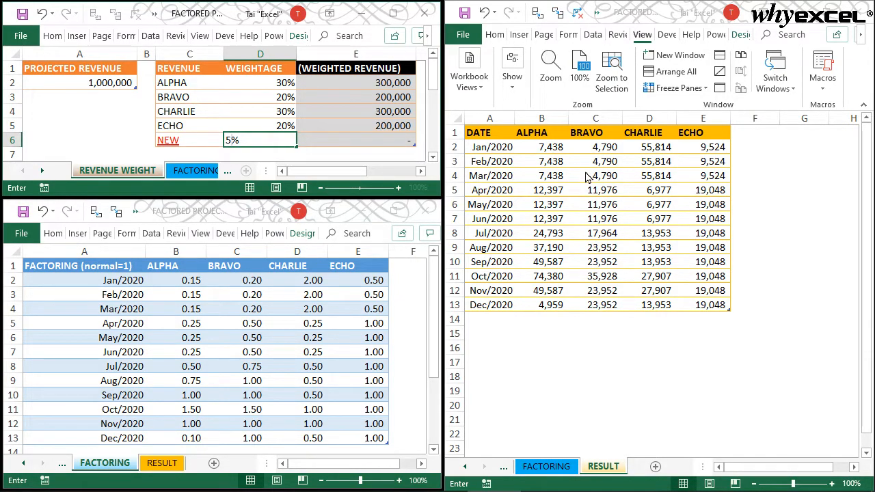
{"action": "key", "text": "ctrl+Return"}
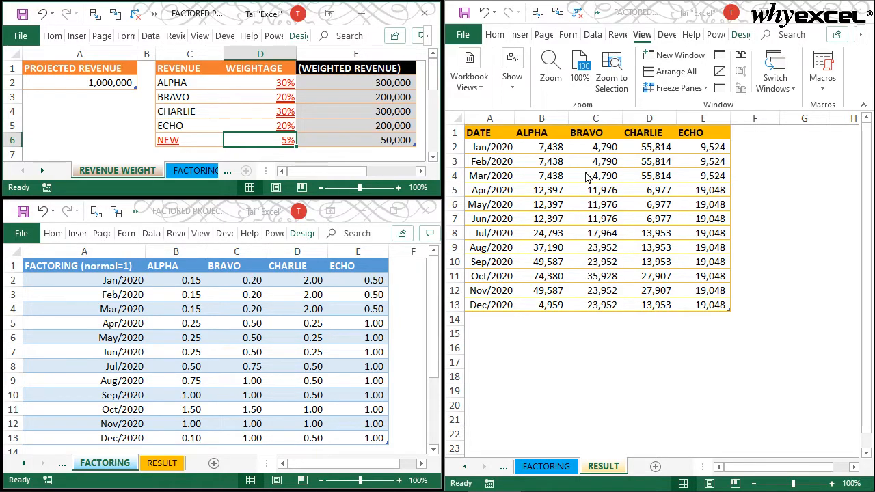
Set ECHO's weightage in the revenue table to 15%.
{"action": "key", "text": "Up"}
{"action": "type", "text": "15"}
{"action": "key", "text": "ctrl+Return"}
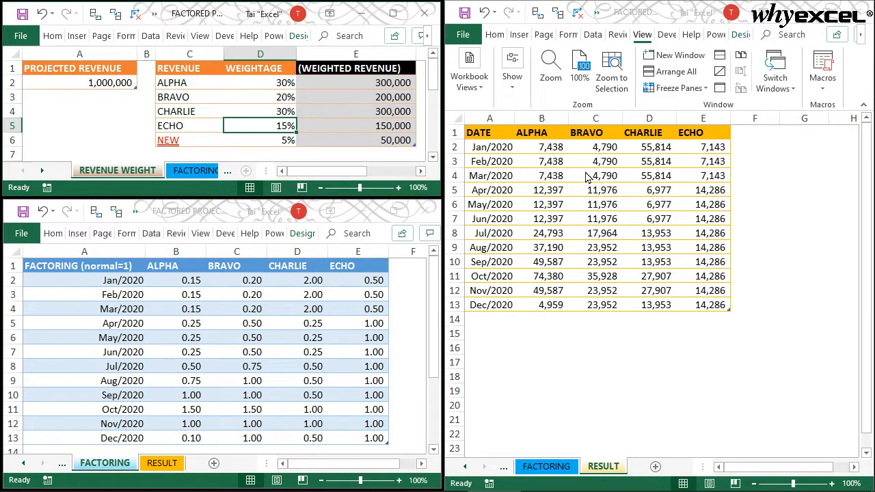
Add a NEW column after ECHO in the FACTORING table with a factor of 0.5 for every month.
{"action": "left_click", "coordinate": [395, 264]}
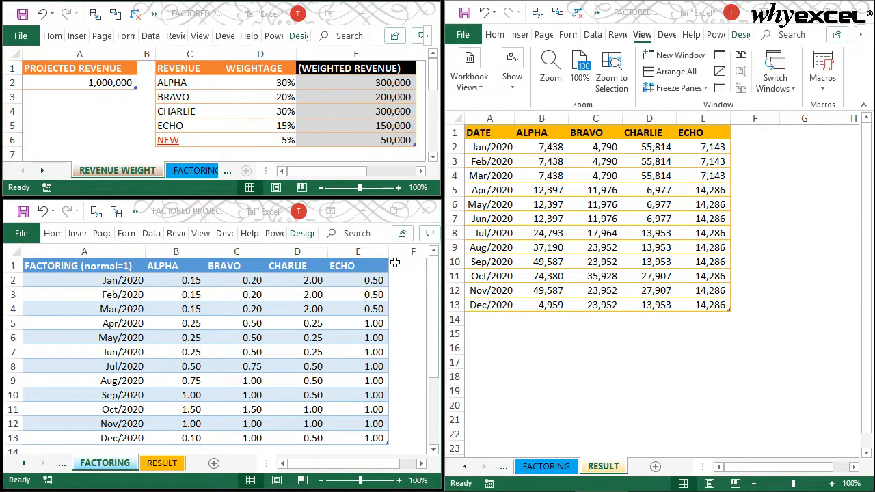
{"action": "key", "text": "Up"}
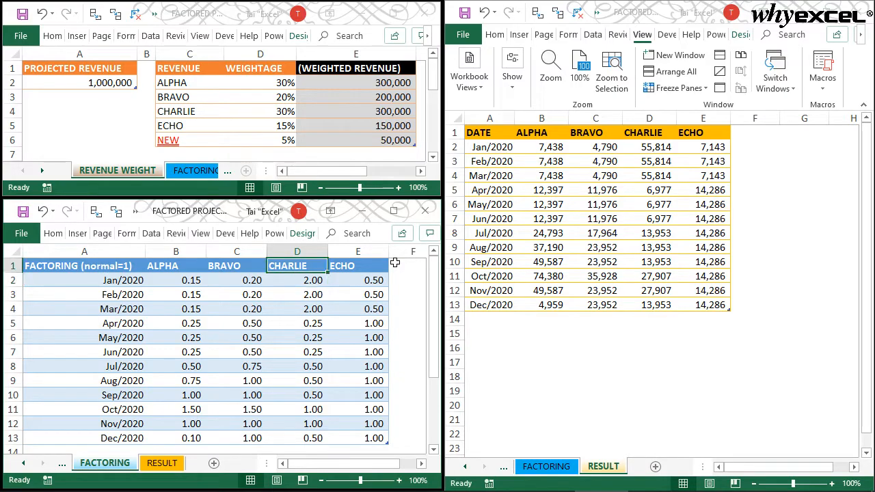
{"action": "key", "text": "Right"}
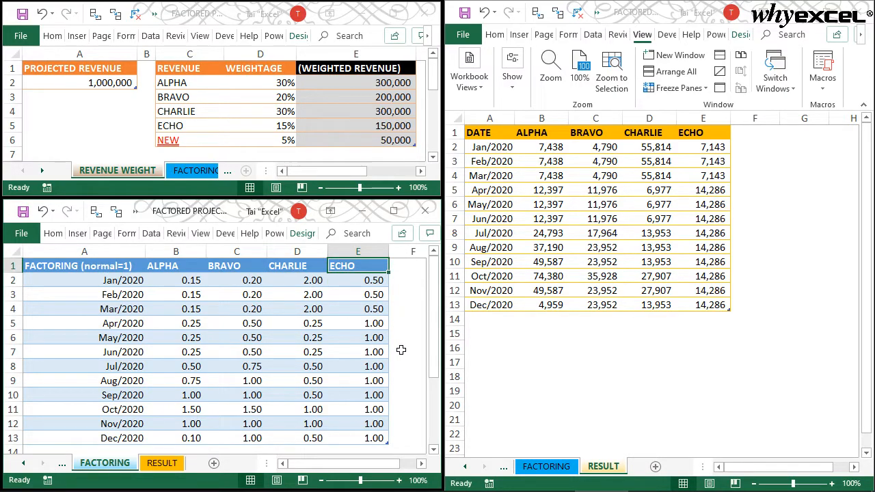
{"action": "key", "text": "Right"}
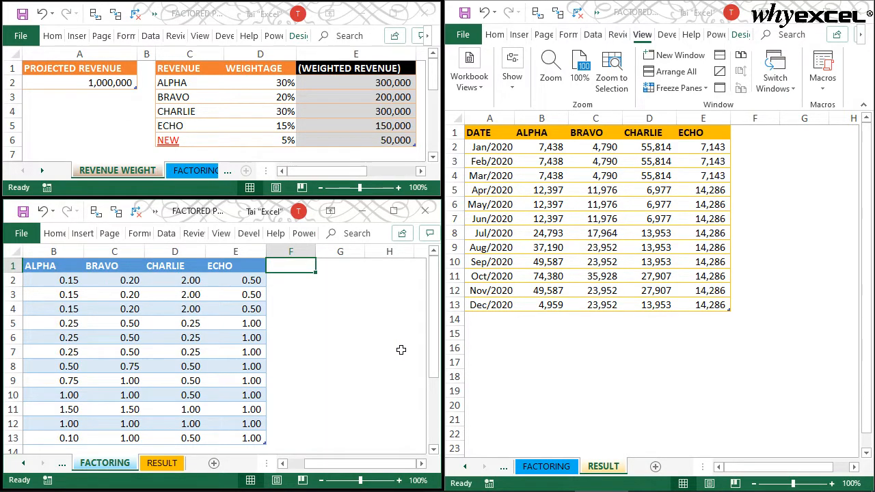
{"action": "type", "text": "NEW"}
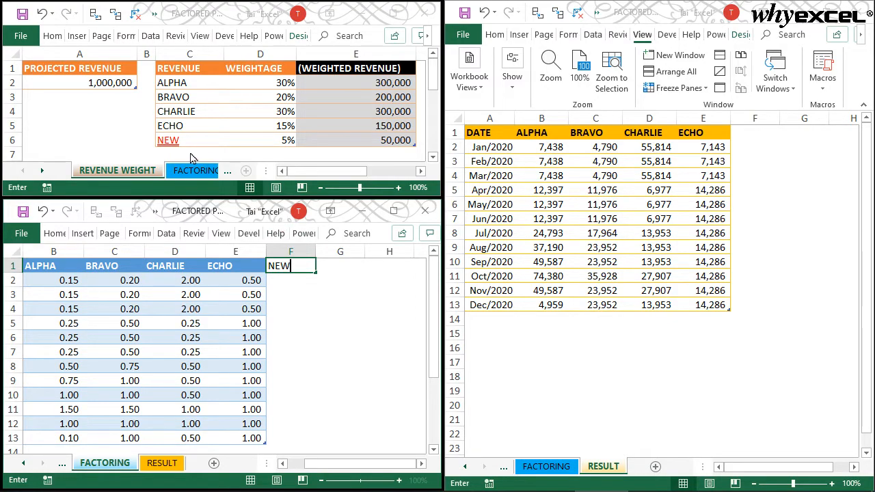
{"action": "key", "text": "Return"}
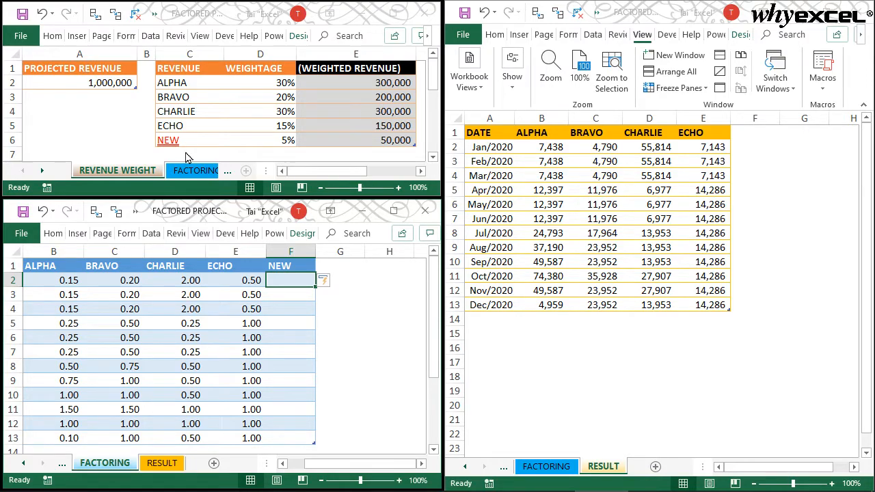
{"action": "key", "text": "ctrl+shift+Down"}
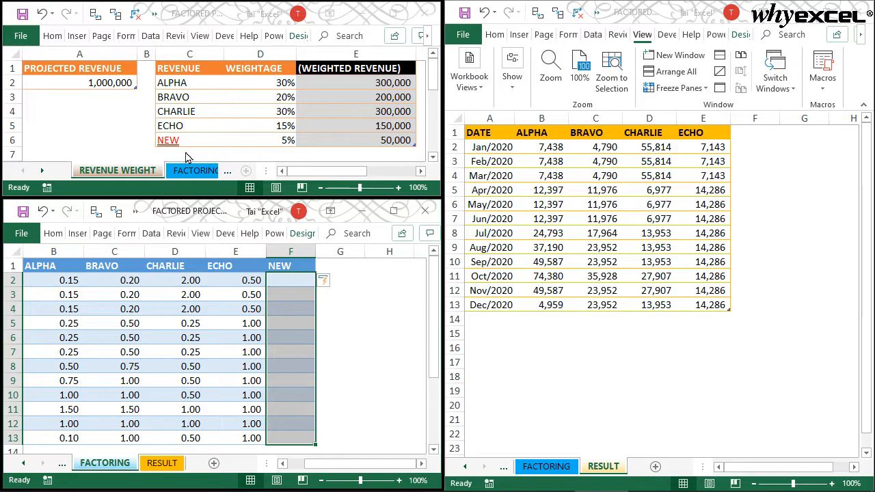
{"action": "type", "text": "0.5"}
{"action": "key", "text": "ctrl+Return"}
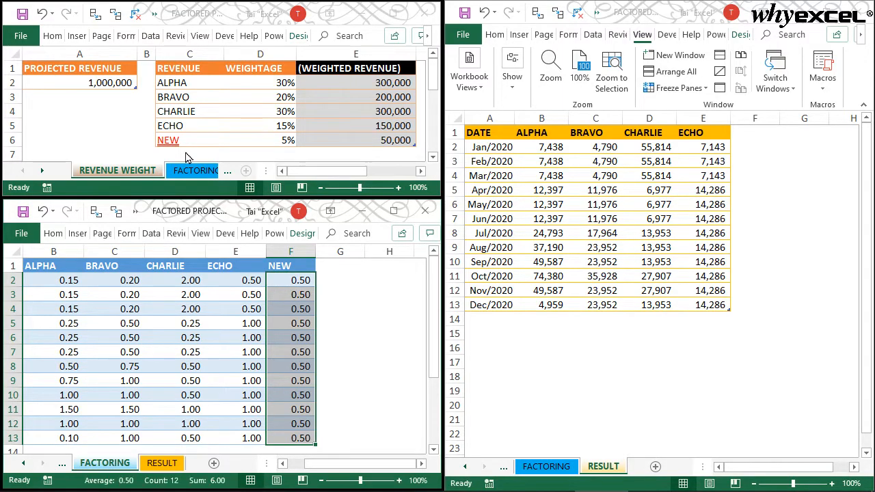
Add a NEW column after ECHO in the RESULT table and fill it with the formula copied from ECHO's Feb/2020 cell.
{"action": "left_click", "coordinate": [745, 134]}
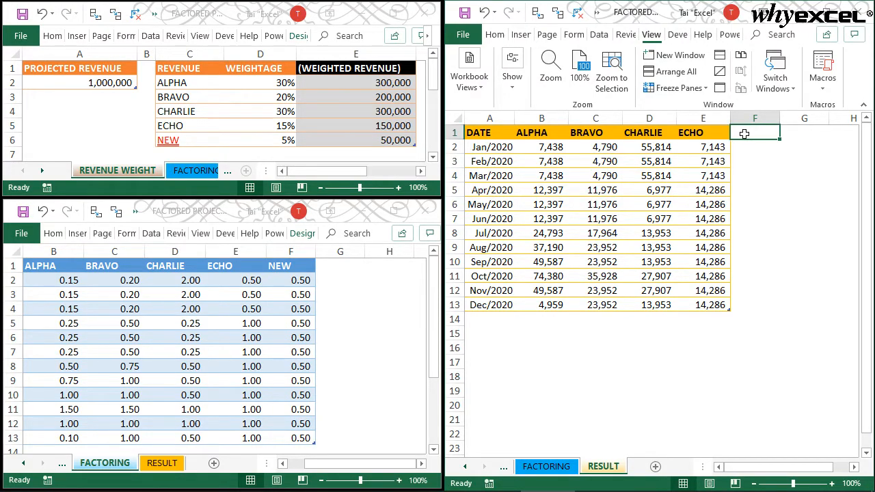
{"action": "type", "text": "NEW"}
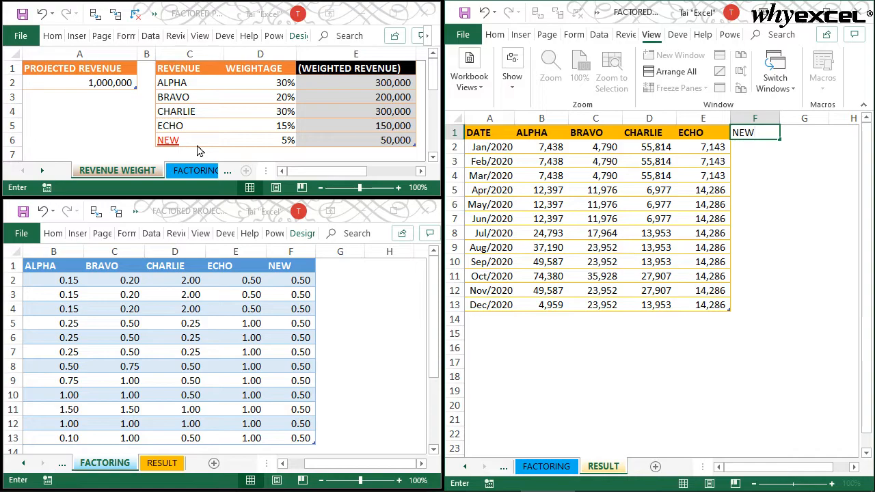
{"action": "key", "text": "ctrl+Return"}
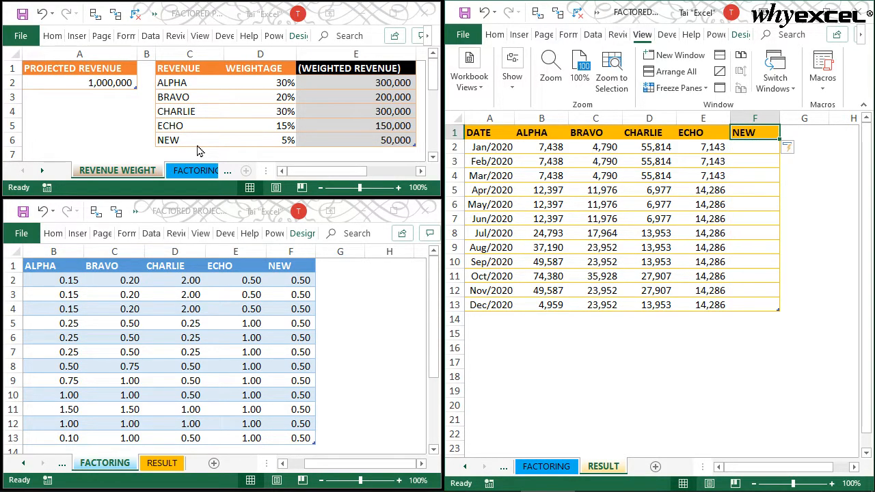
{"action": "left_click", "coordinate": [750, 149]}
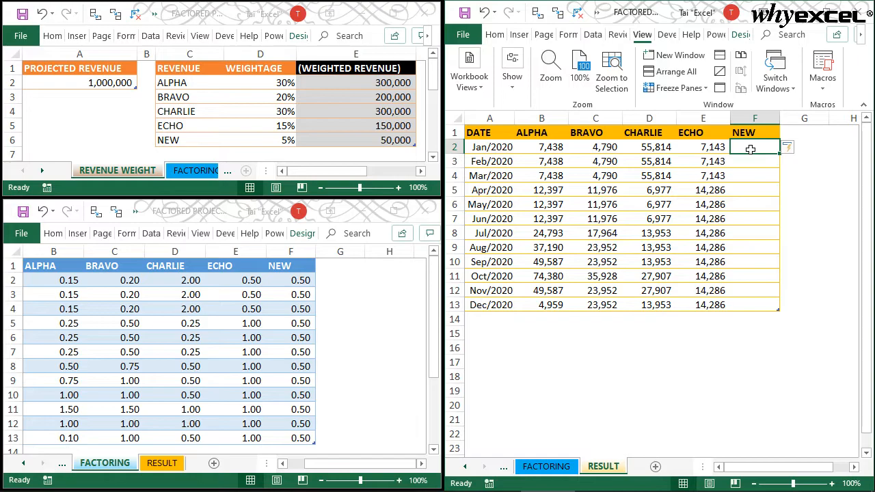
{"action": "left_click", "coordinate": [702, 159]}
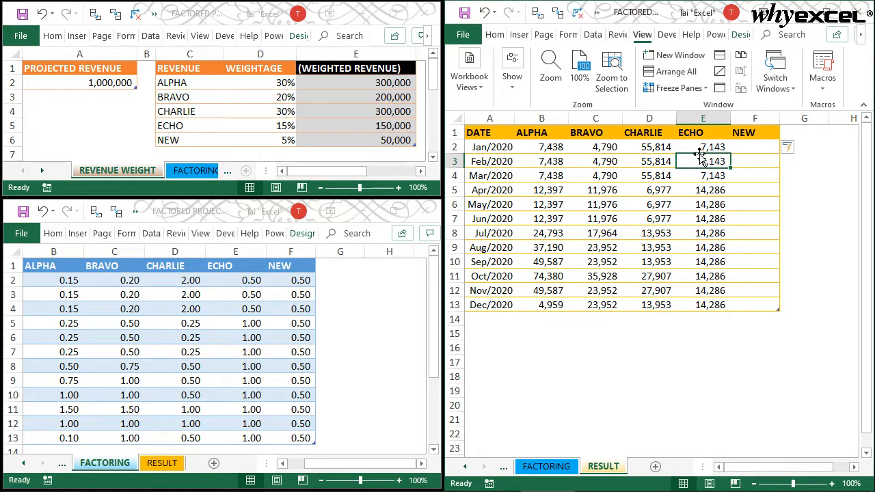
{"action": "key", "text": "ctrl+c"}
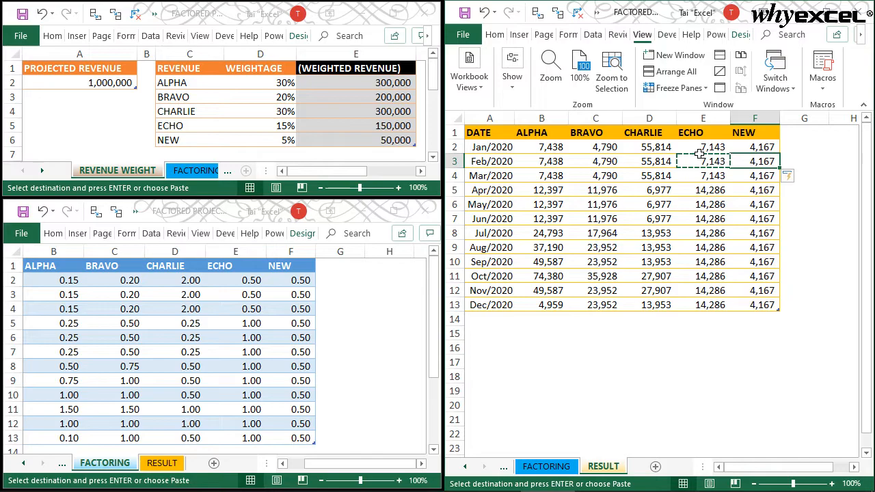
{"action": "key", "text": "Escape"}
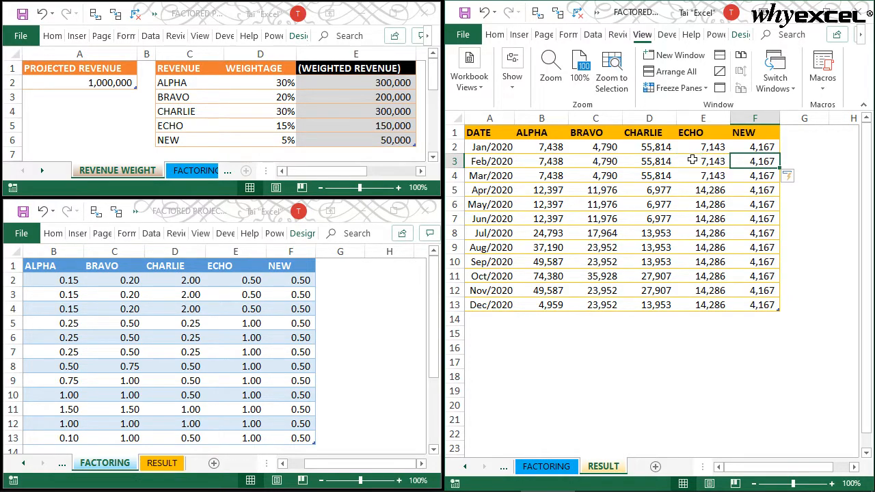
{"action": "left_click", "coordinate": [687, 163]}
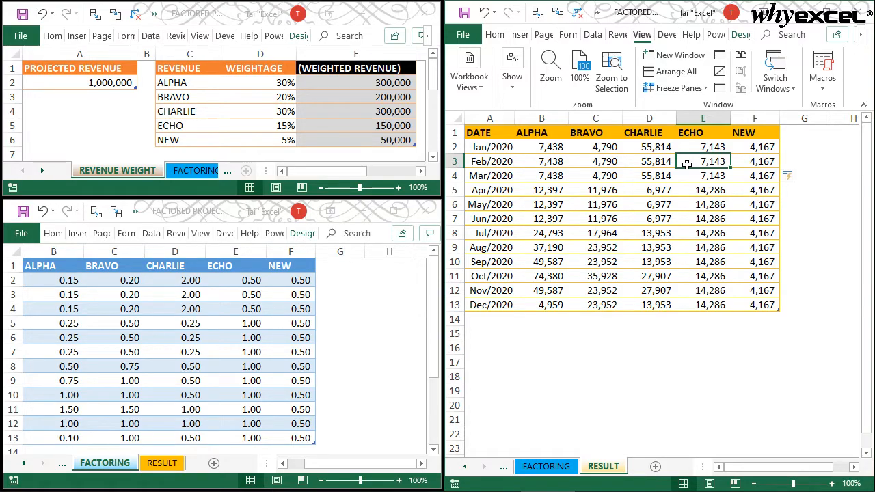
Delete the ECHO row from the REVENUE WEIGHT sheet.
{"action": "left_click", "coordinate": [282, 135]}
{"action": "left_click", "coordinate": [281, 128]}
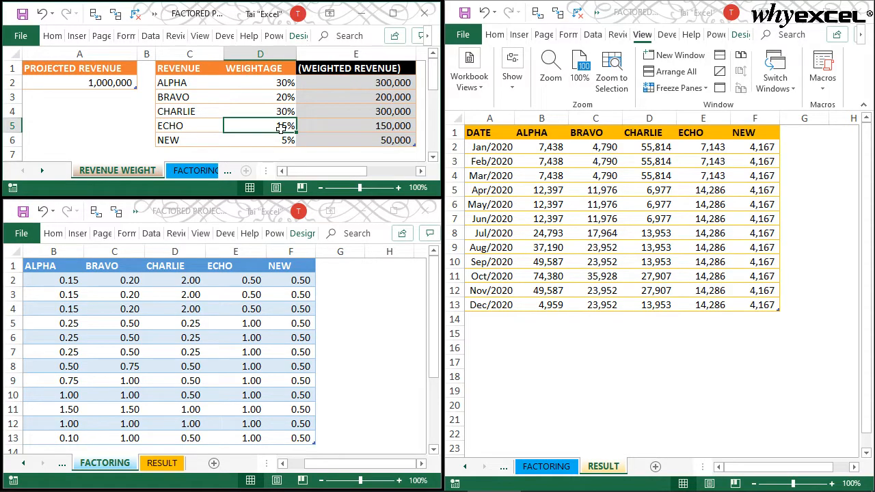
{"action": "right_click", "coordinate": [12, 128]}
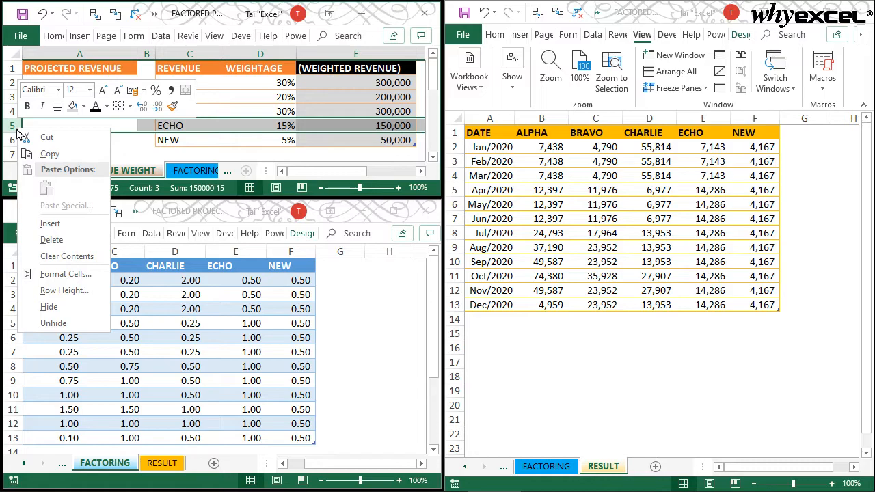
{"action": "left_click", "coordinate": [51, 239]}
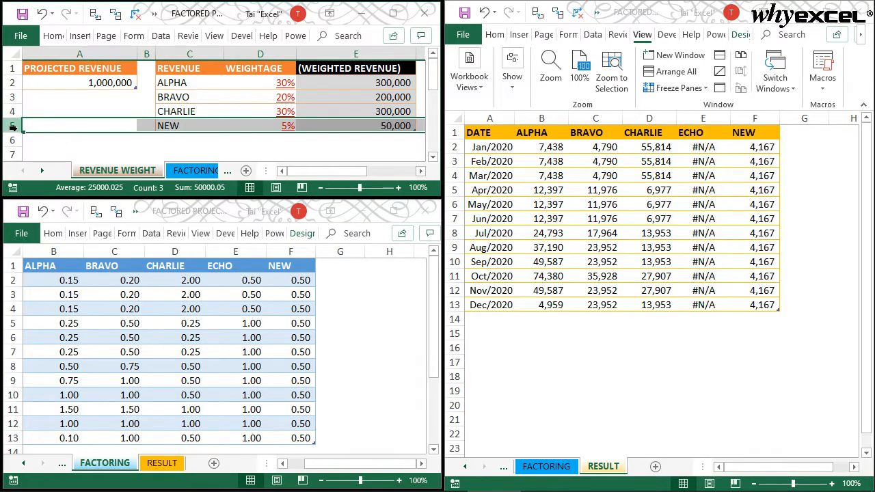
Try a weightage of 25% for NEW, selecting all four weightages before and after to check their total.
{"action": "left_click", "coordinate": [271, 127]}
{"action": "left_click_drag", "start_coordinate": [274, 82], "coordinate": [273, 121]}
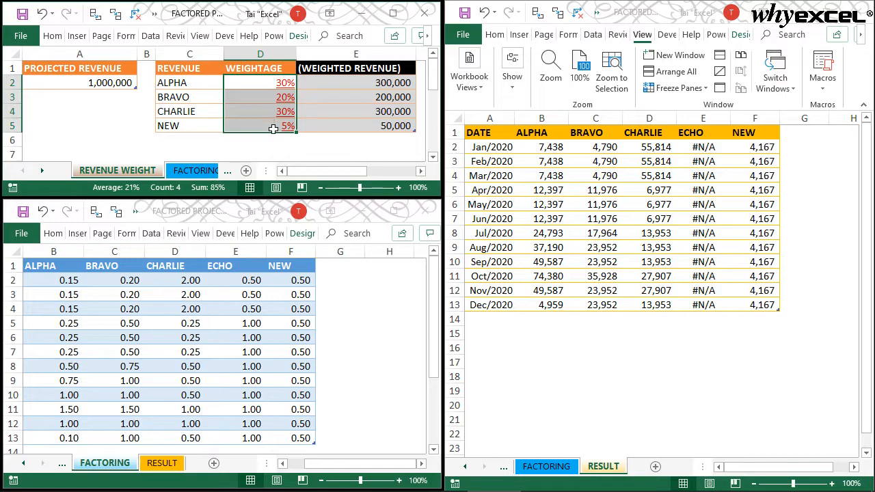
{"action": "left_click", "coordinate": [273, 129]}
{"action": "type", "text": "25"}
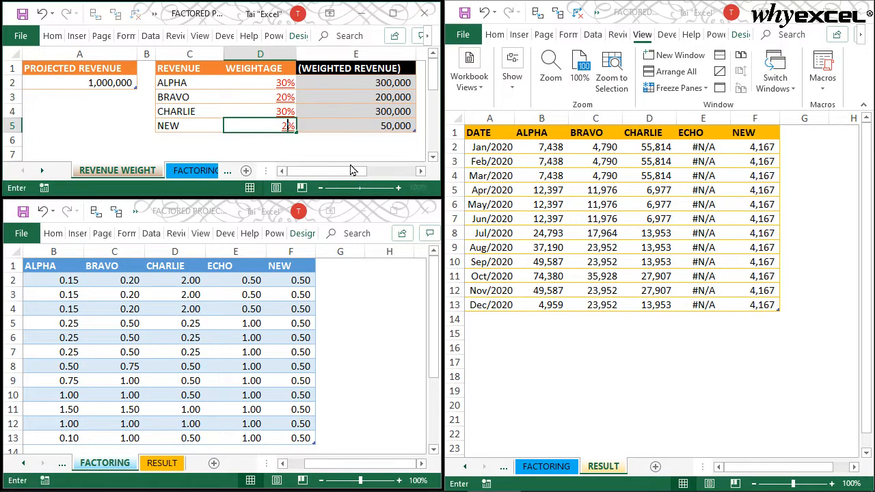
{"action": "key", "text": "ctrl+Return"}
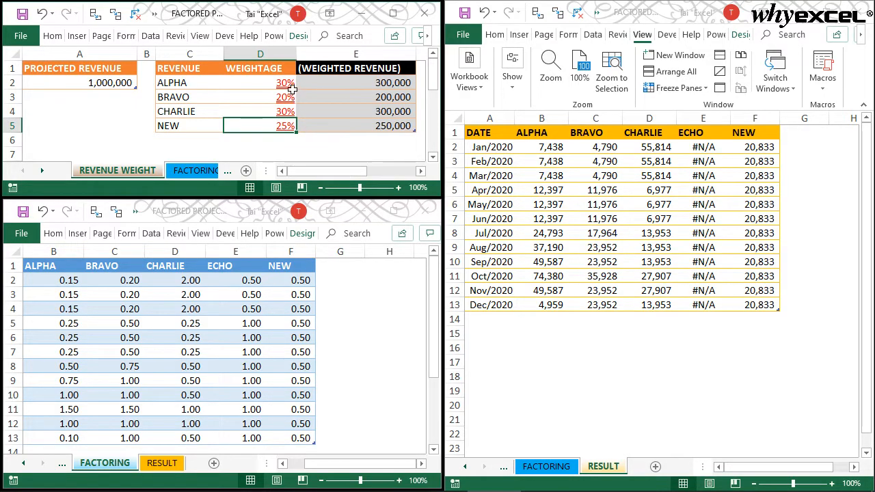
{"action": "left_click_drag", "start_coordinate": [287, 83], "coordinate": [278, 136]}
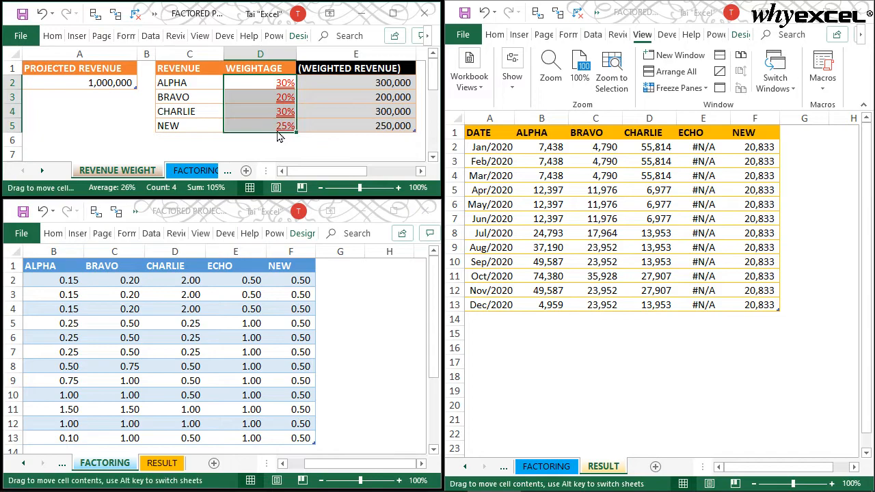
Set NEW's weightage in the revenue table to 20%.
{"action": "left_click", "coordinate": [273, 125]}
{"action": "type", "text": "20"}
{"action": "key", "text": "ctrl+Return"}
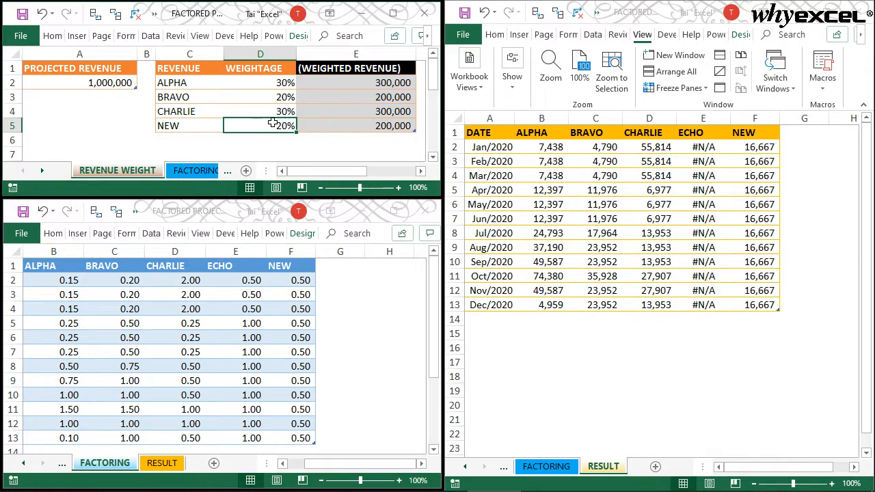
Delete the whole ECHO column from the RESULT sheet.
{"action": "left_click_drag", "start_coordinate": [291, 280], "coordinate": [290, 438]}
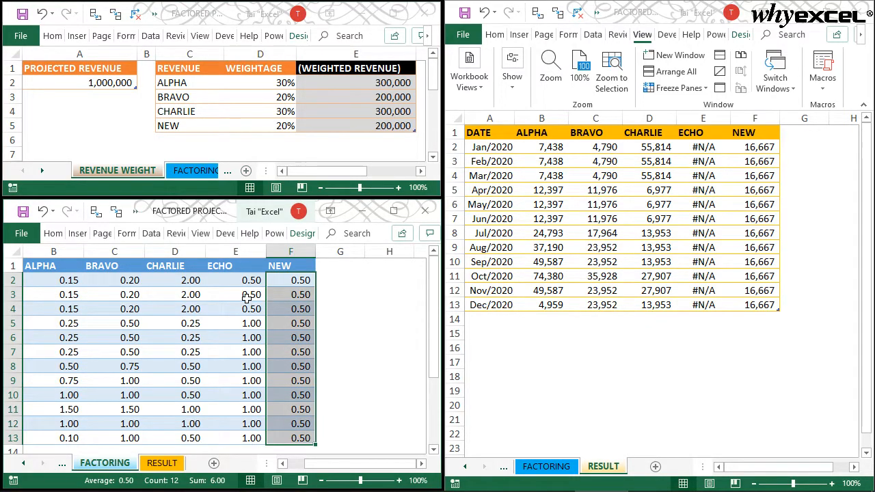
{"action": "left_click", "coordinate": [704, 161]}
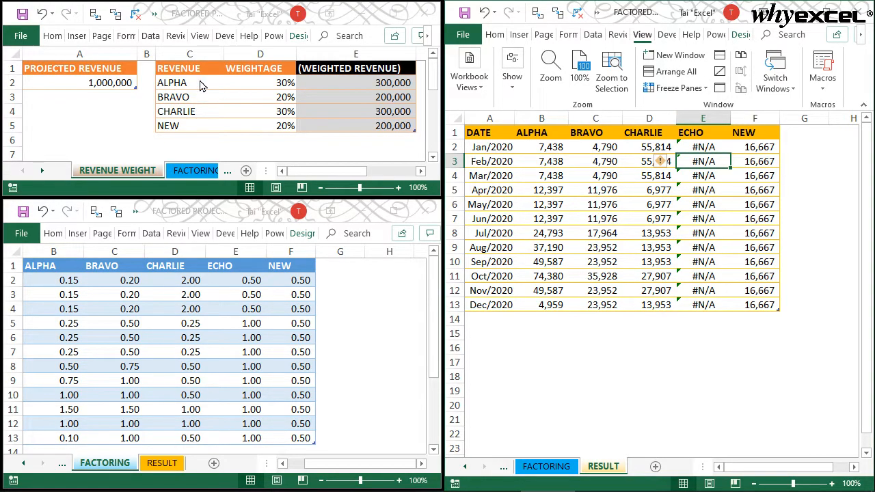
{"action": "left_click", "coordinate": [704, 119]}
{"action": "right_click", "coordinate": [704, 119]}
{"action": "left_click", "coordinate": [747, 195]}
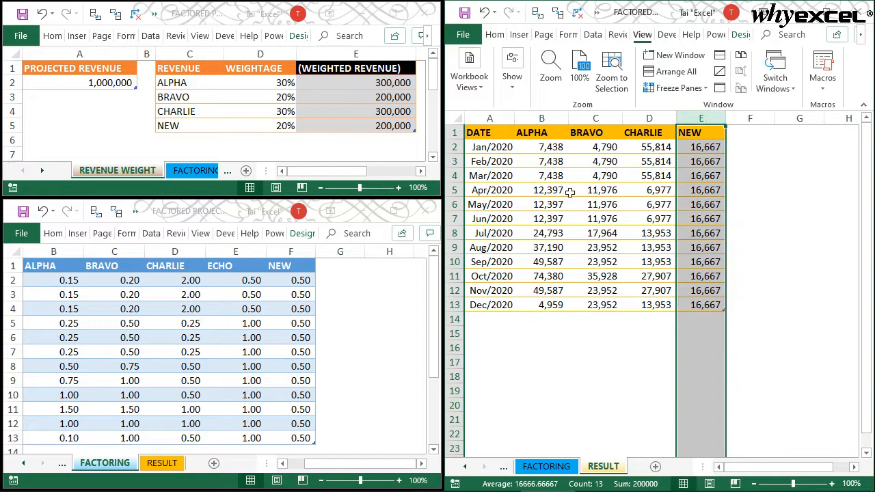
Delete the whole ECHO column from the FACTORING sheet and return to its first cell.
{"action": "left_click", "coordinate": [233, 329]}
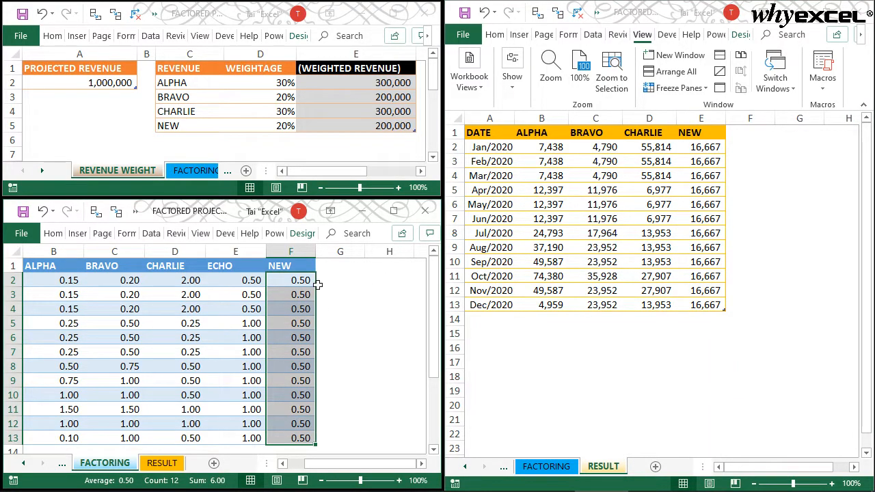
{"action": "left_click", "coordinate": [199, 322]}
{"action": "left_click", "coordinate": [241, 251]}
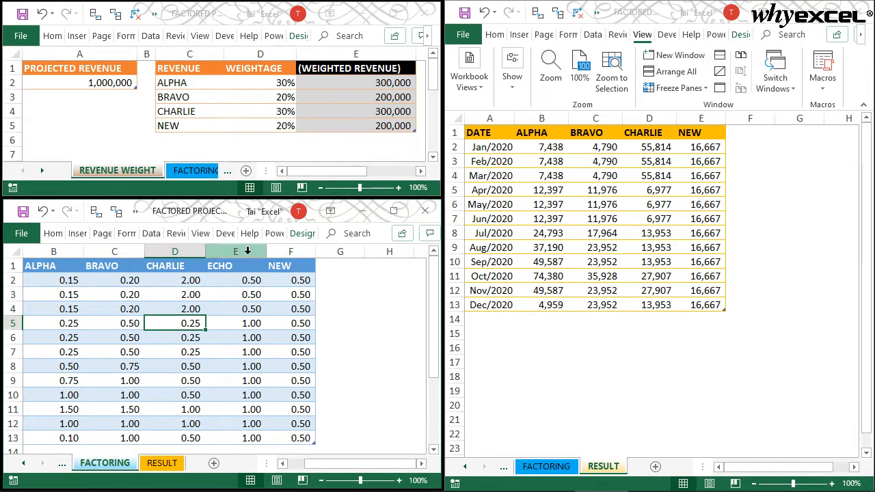
{"action": "right_click", "coordinate": [249, 254]}
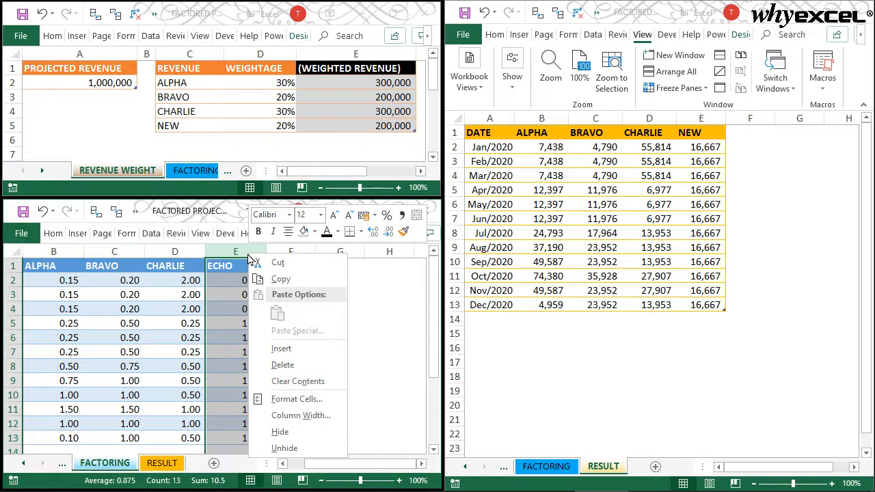
{"action": "left_click", "coordinate": [282, 364]}
{"action": "left_click", "coordinate": [168, 287]}
{"action": "key", "text": "ctrl+Home"}
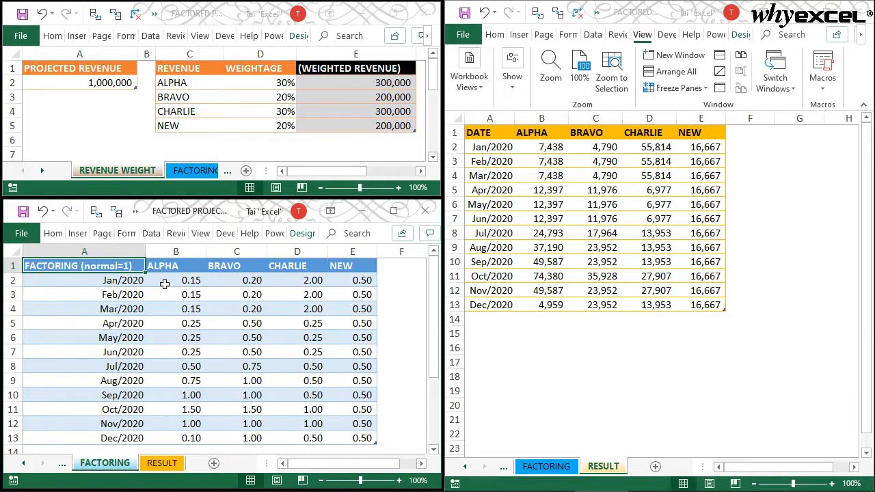